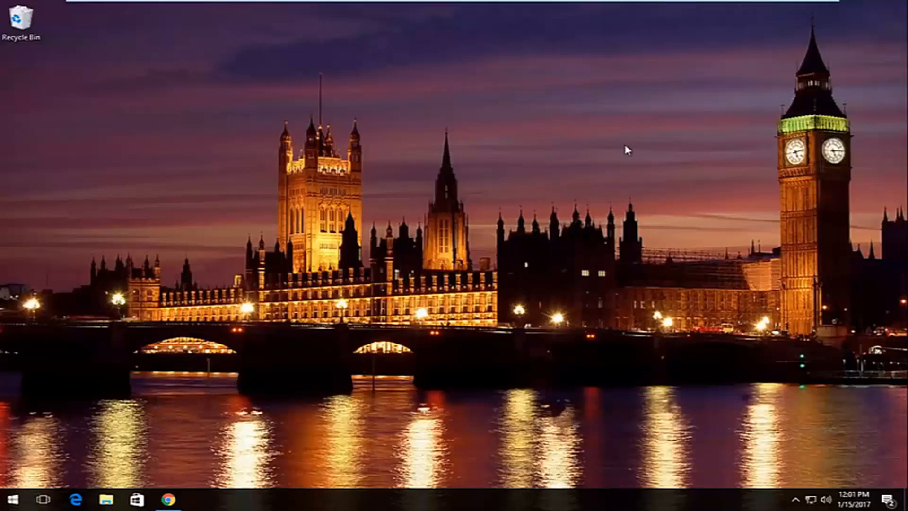
Open Command Prompt with administrator rights and allow it to make changes to the device.
right_click(15, 500)
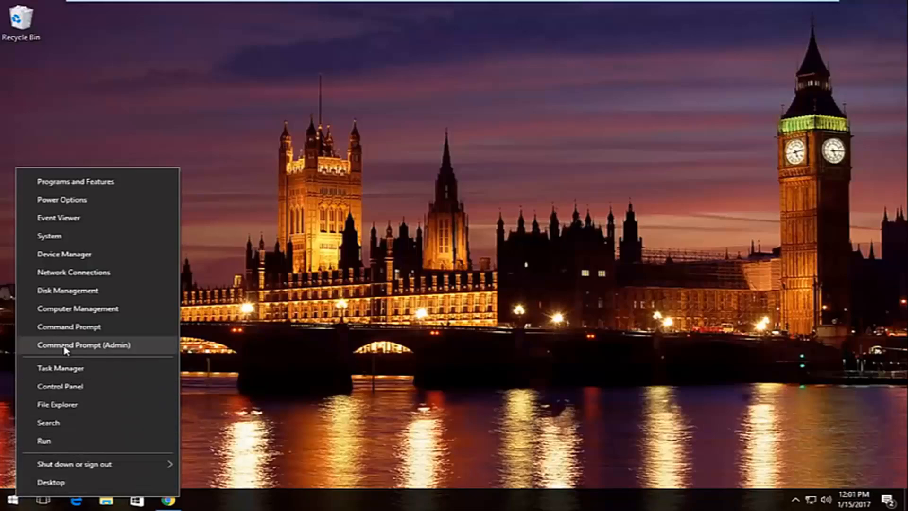
left_click(105, 346)
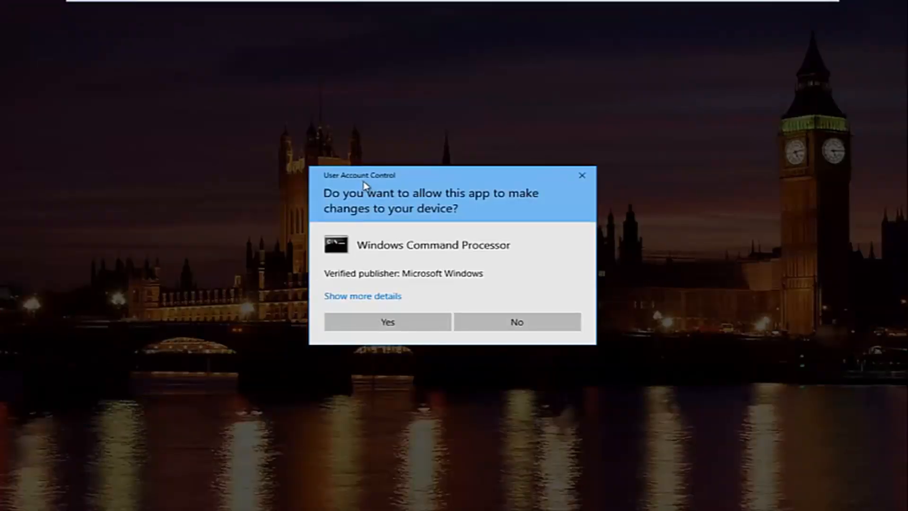
left_click(385, 327)
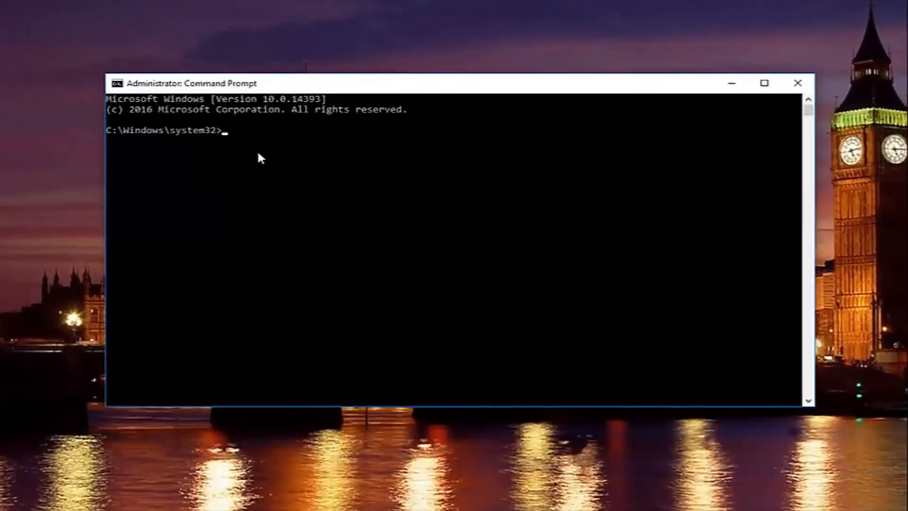
Run ipconfig /release to release the IP address, followed by ipconfig /all to list the full network configuration.
type("ipconfig")
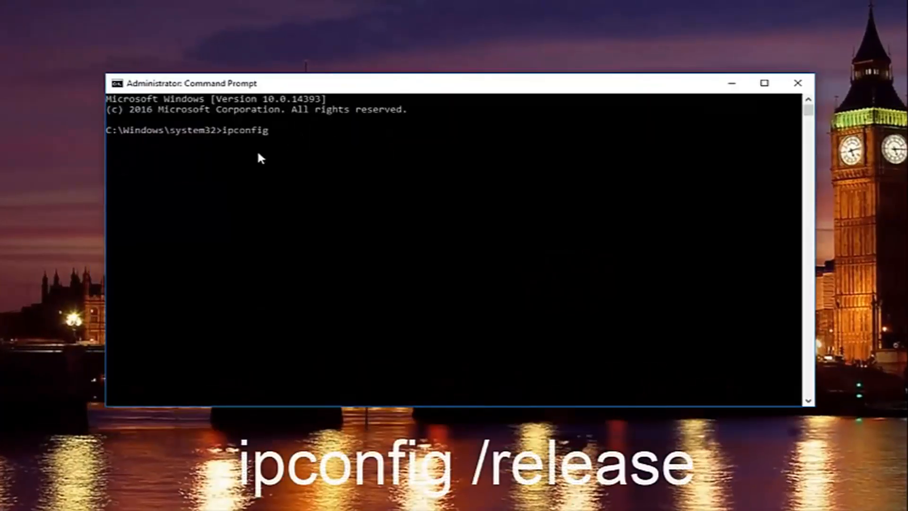
type(" /release")
key("Return")
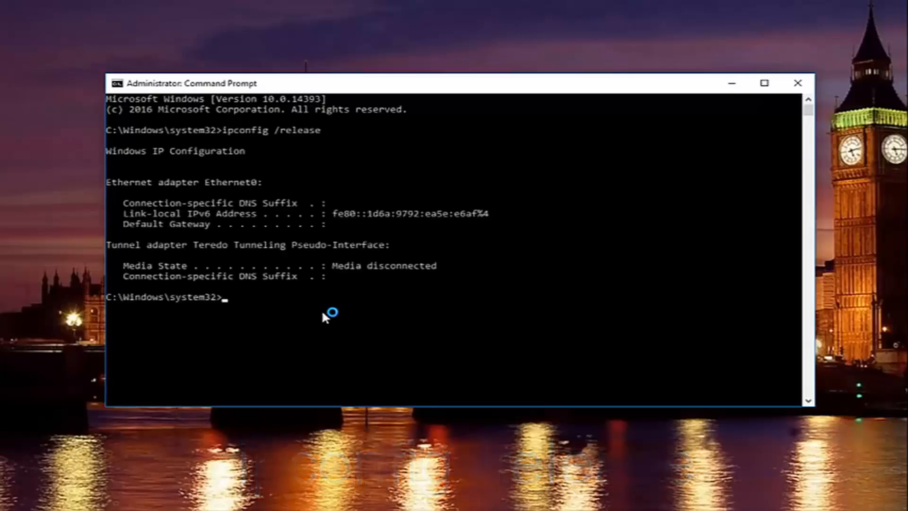
type("ipco")
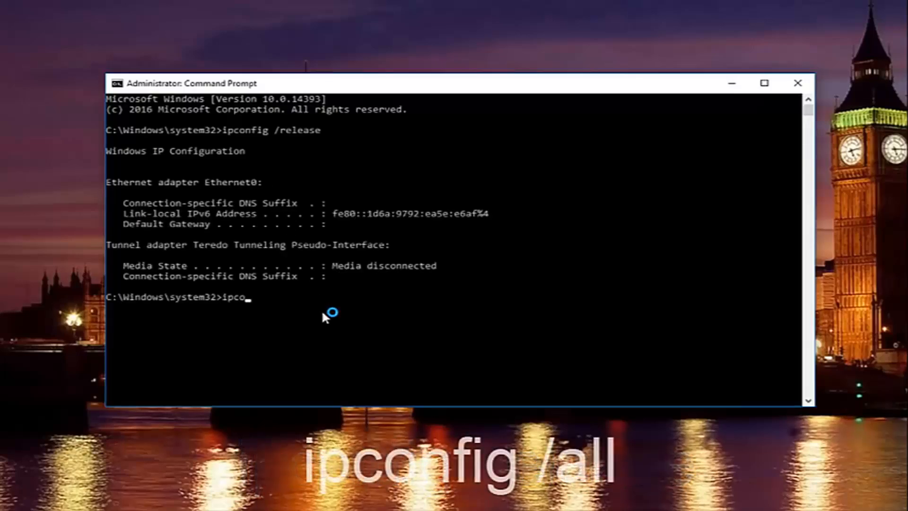
type("nfig /all")
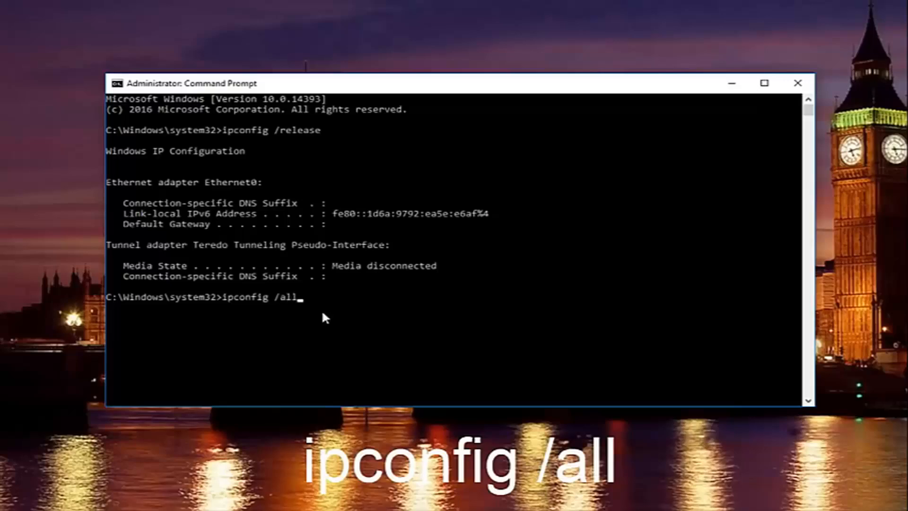
key("Return")
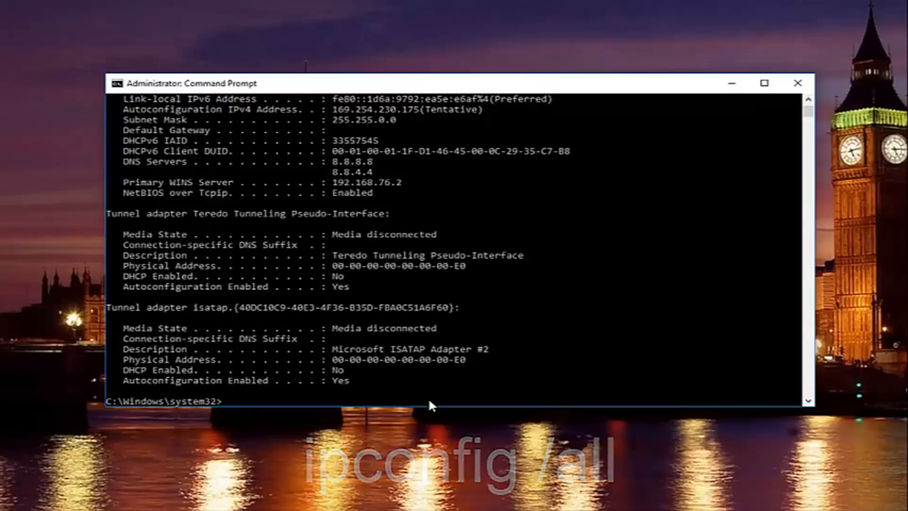
Flush the DNS resolver cache with ipconfig /flushdns and renew the IP address with ipconfig /renew.
type("ipconfig")
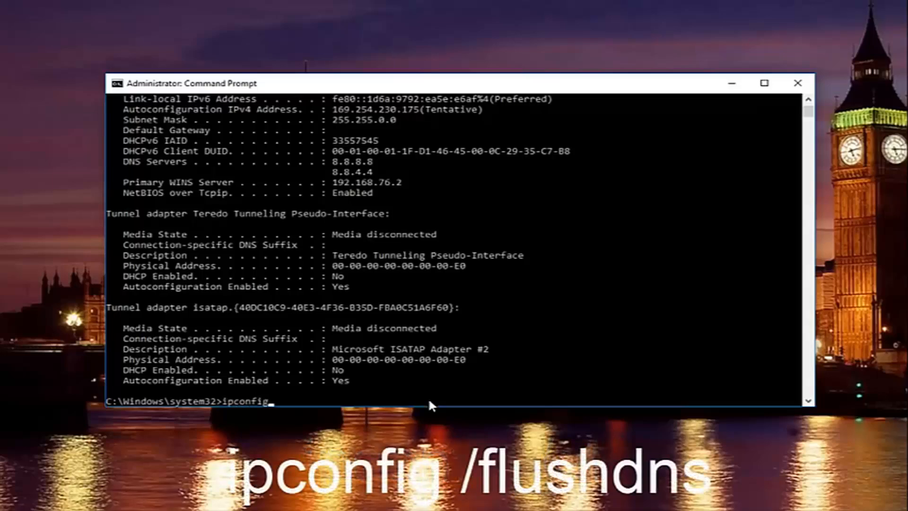
type(" /flushdns")
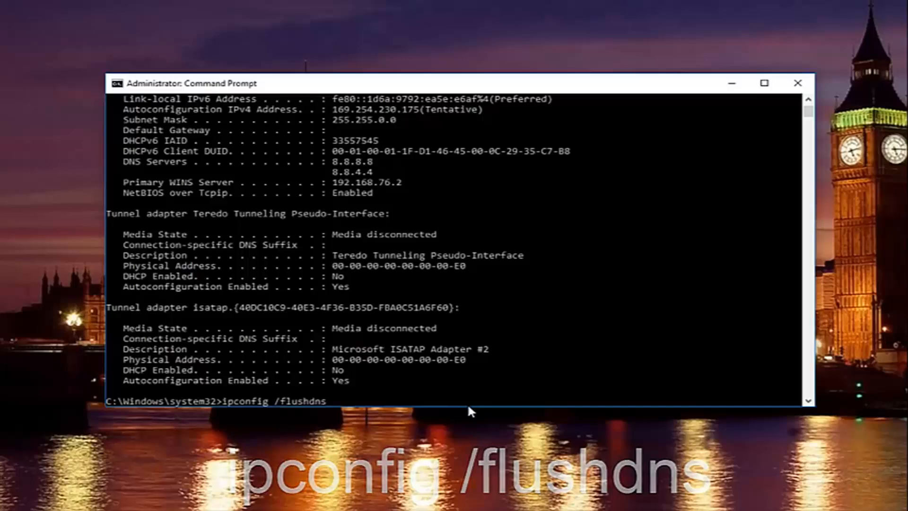
key("Return")
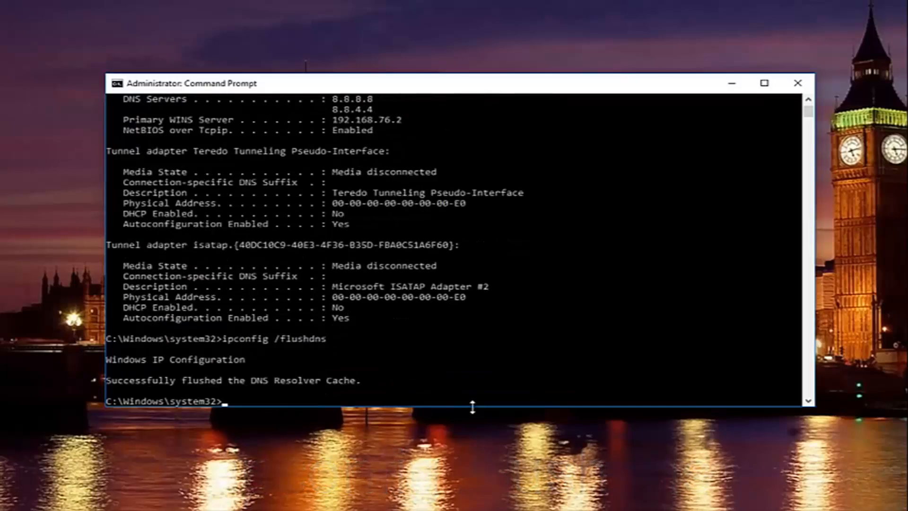
type("ipconfig")
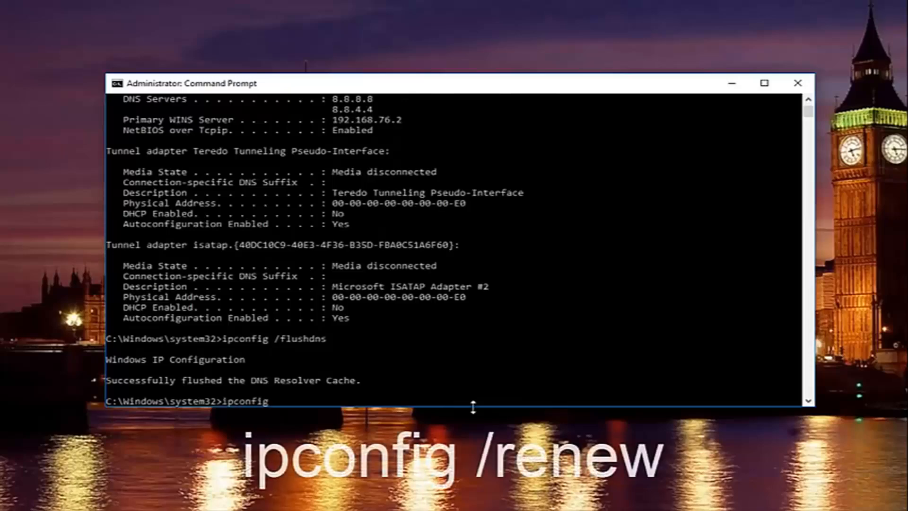
type(" /renew")
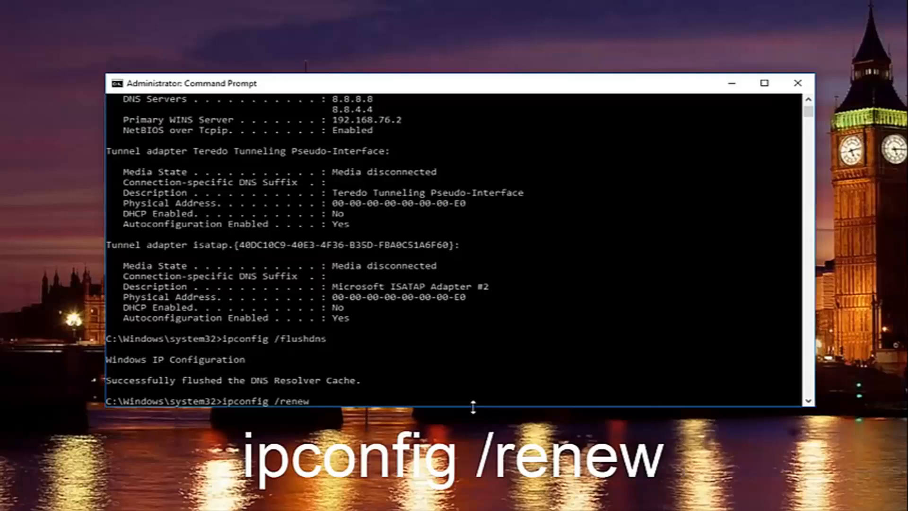
key("Return")
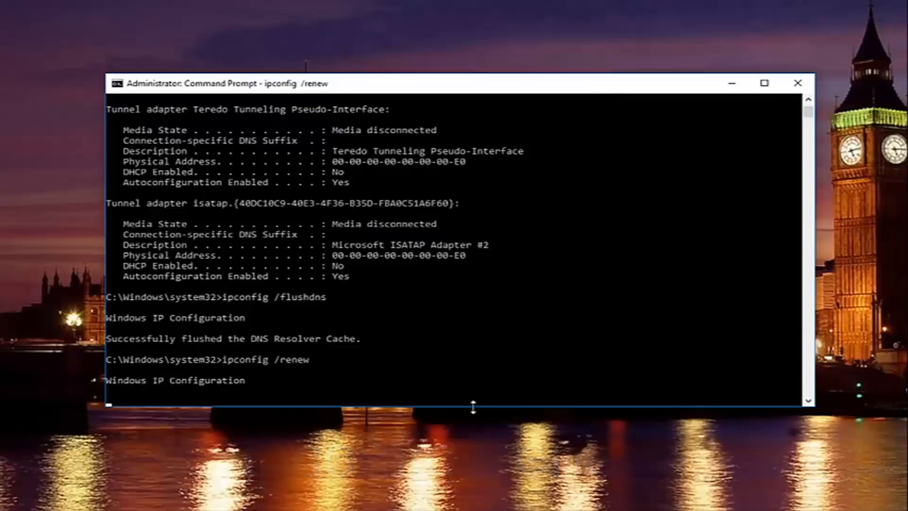
Run the command netsh int ip set dns at the elevated prompt.
type("ne")
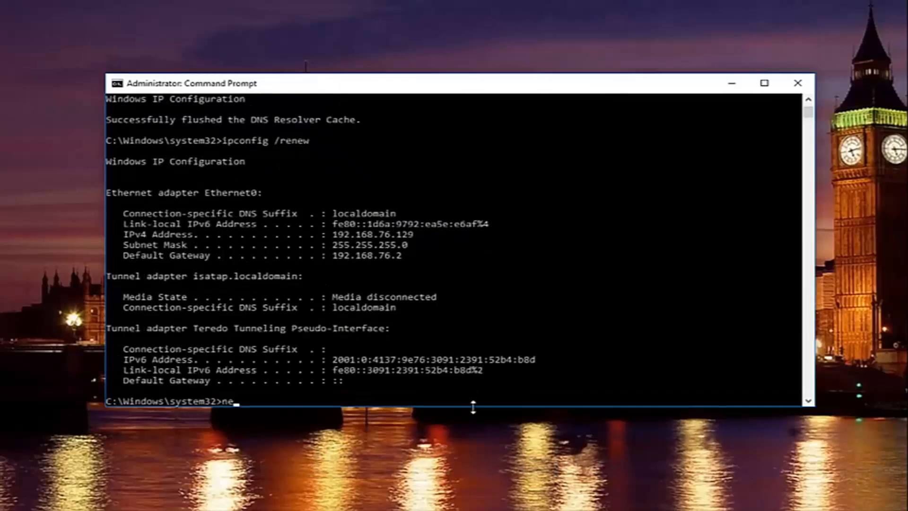
key("BackSpace")
key("BackSpace")
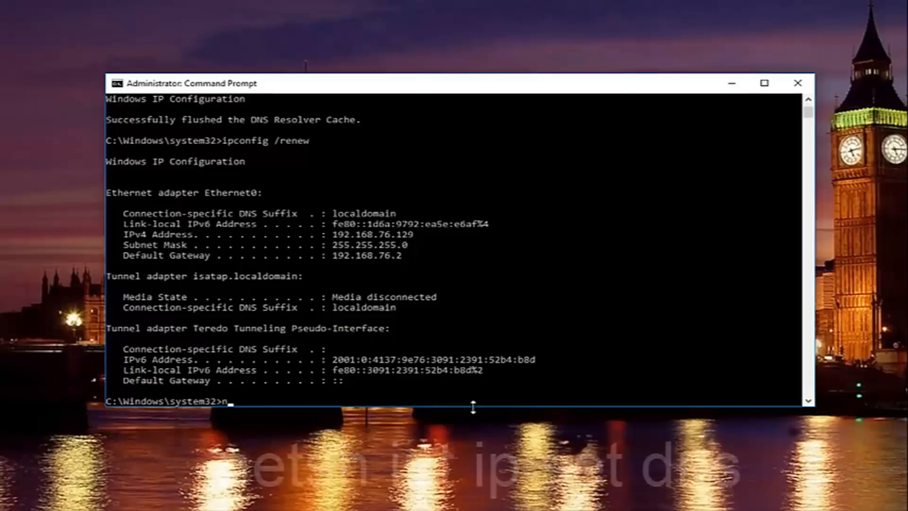
type("netsh int")
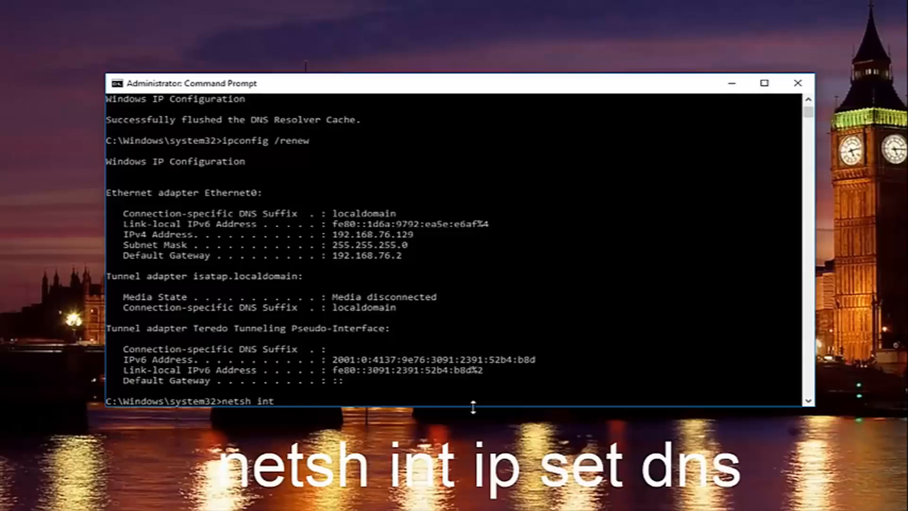
type(" ip set dns")
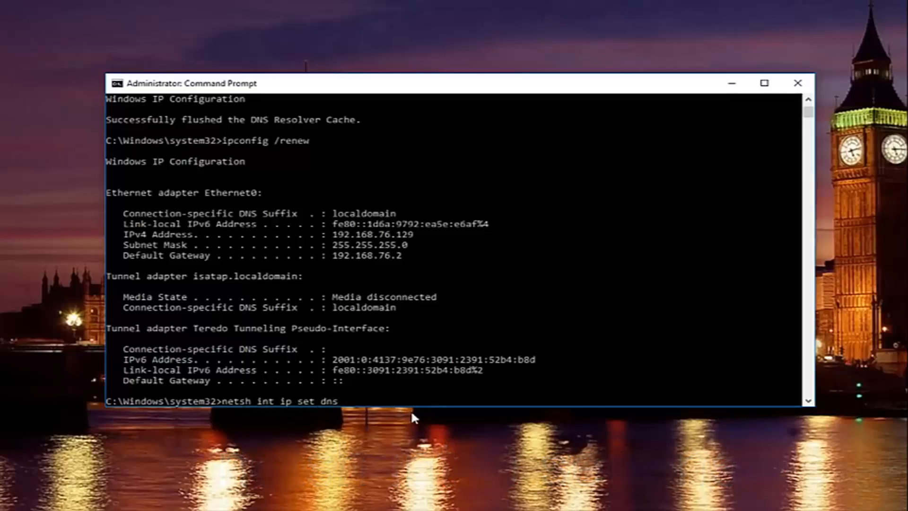
key("Return")
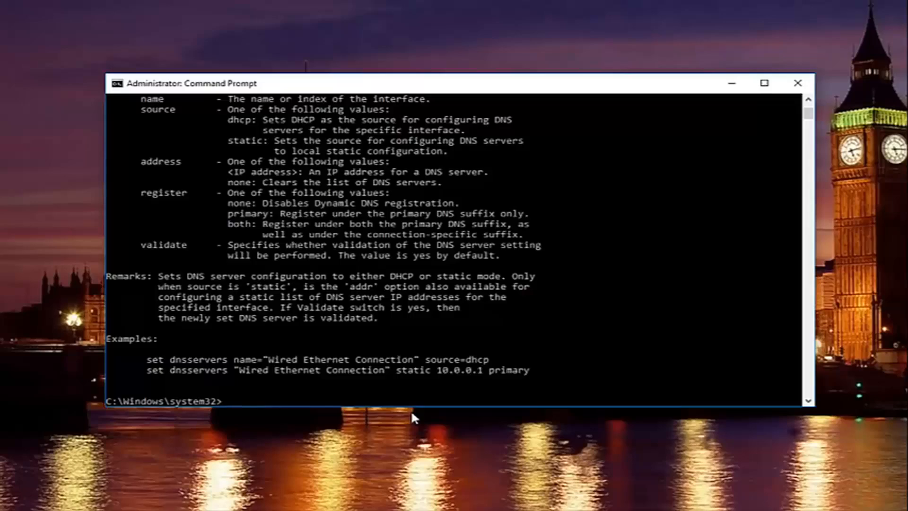
Reset the Winsock catalog with netsh winsock reset and close the Command Prompt window.
type("netsh ")
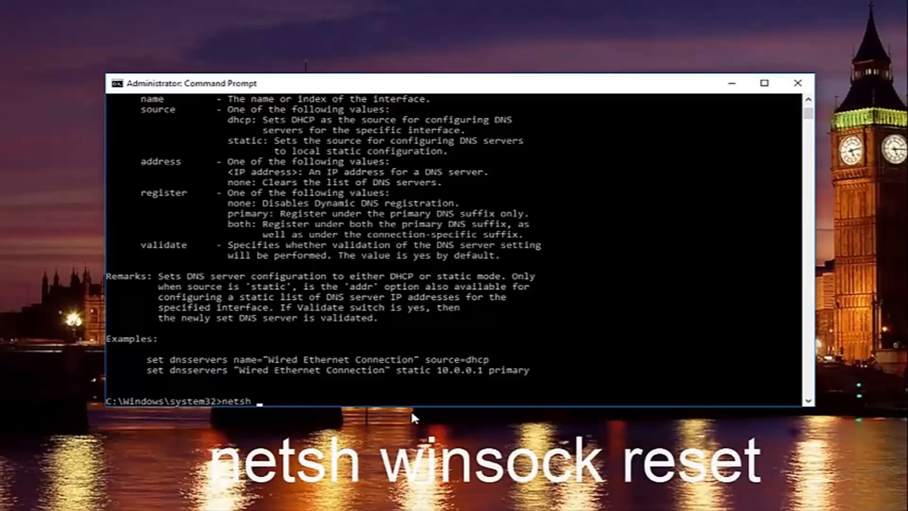
type("winsock reset")
key("Return")
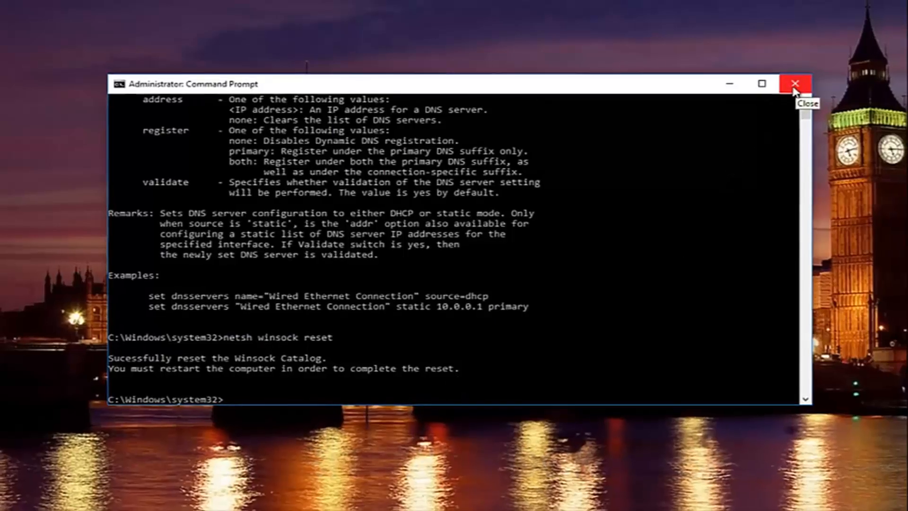
left_click(798, 84)
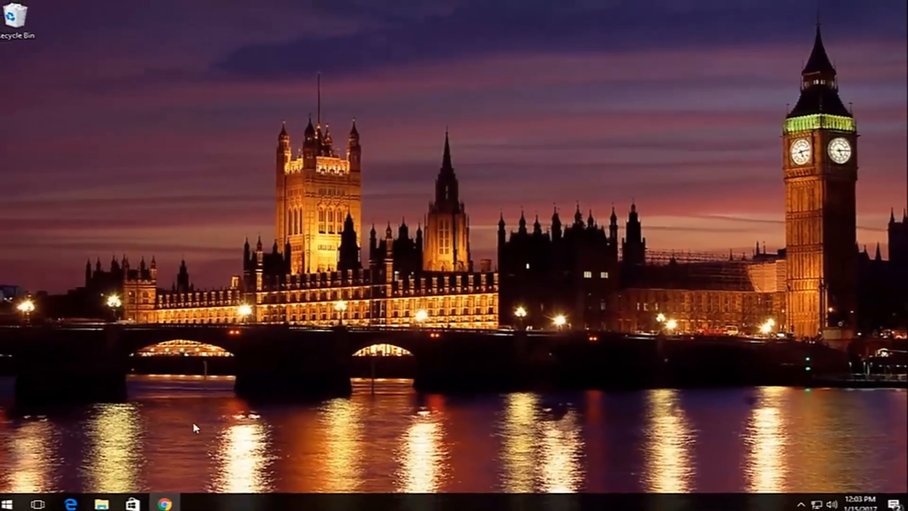
Close the open Google Chrome window and restart the computer.
right_click(168, 497)
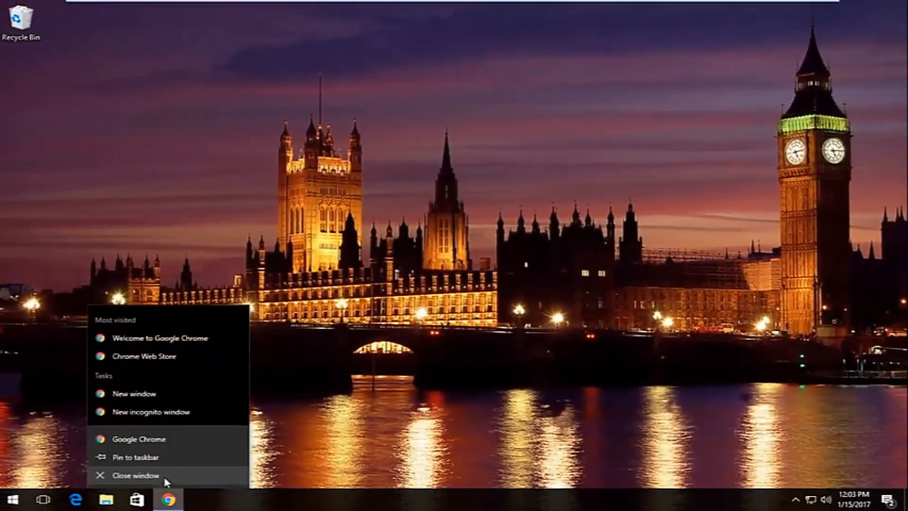
left_click(163, 475)
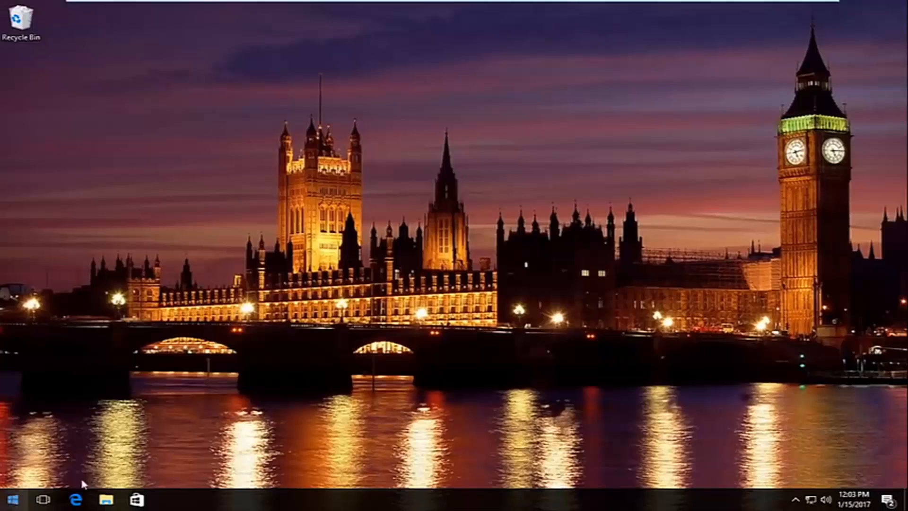
left_click(12, 500)
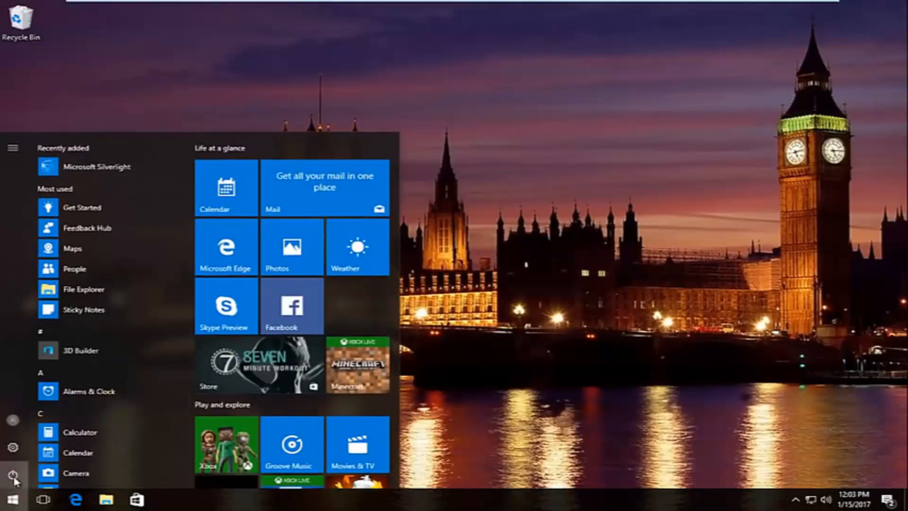
left_click(12, 474)
left_click(34, 446)
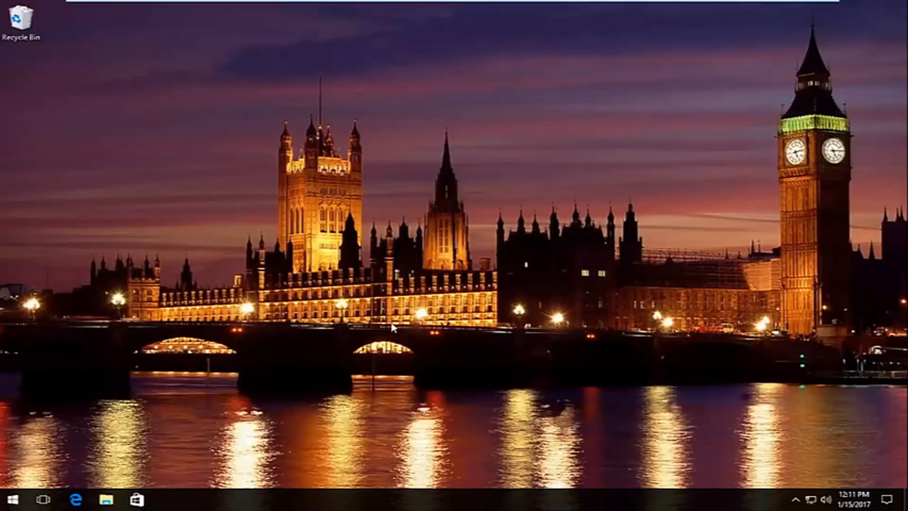
Search Windows for "network and sharing center" and open the Network and Sharing Center.
left_click(18, 500)
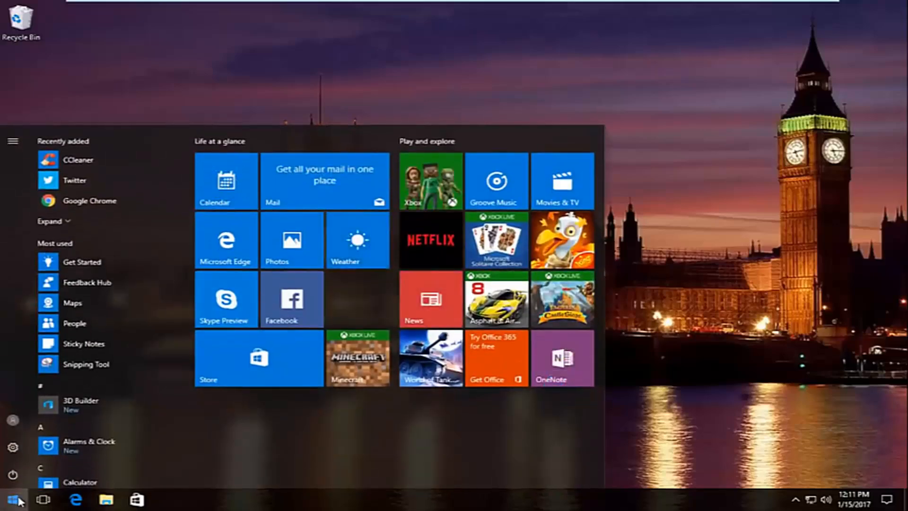
type("network and shar")
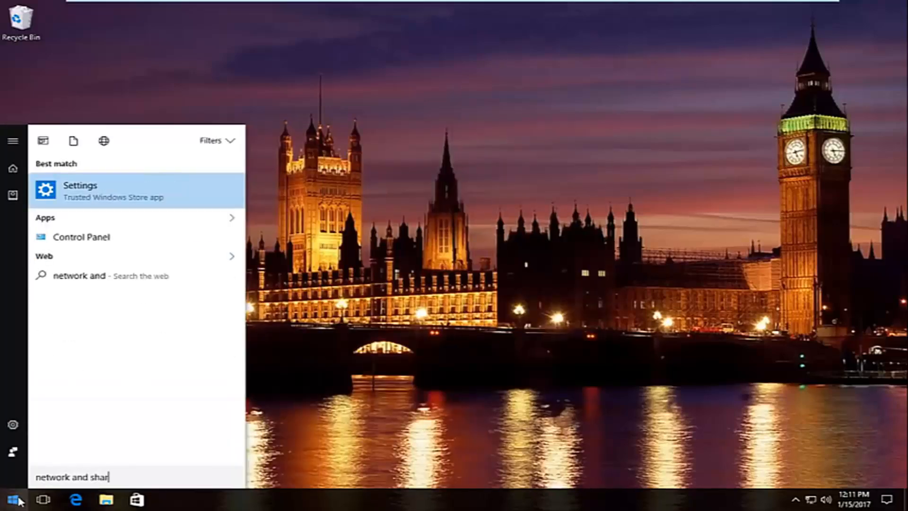
type("ing center")
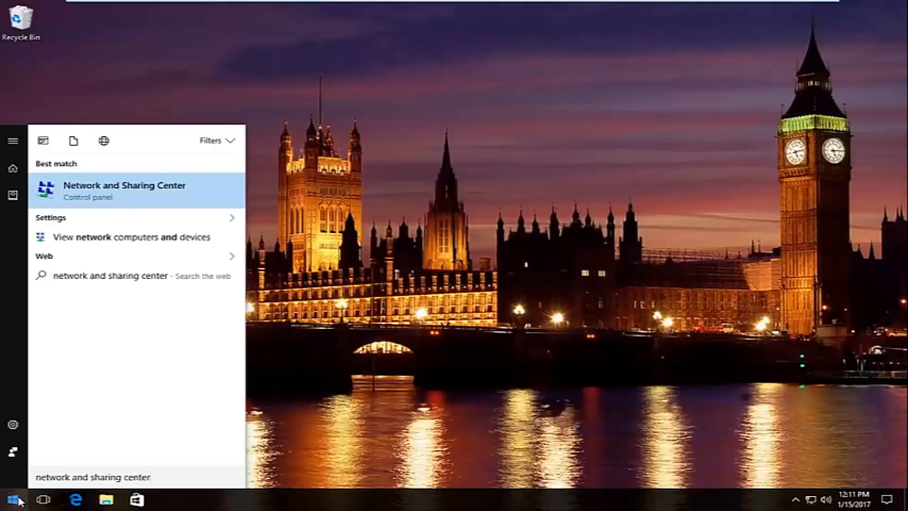
left_click(91, 193)
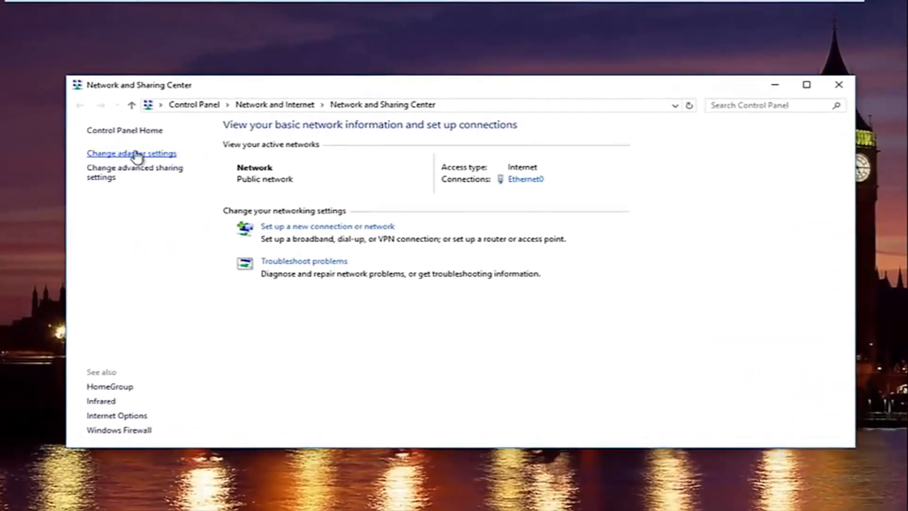
Go to the network adapter settings and open the properties of the Ethernet0 connection.
left_click(136, 154)
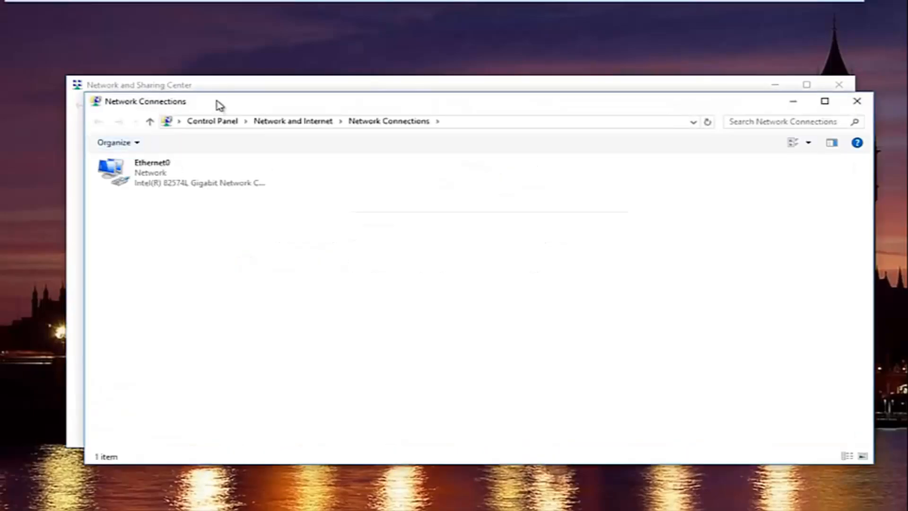
left_click_drag(219, 105, 203, 90)
left_click(130, 151)
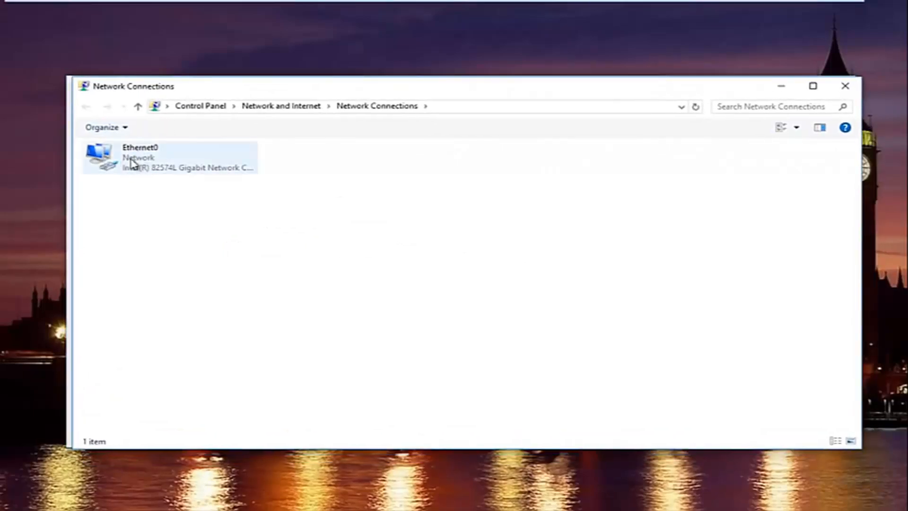
left_click(129, 181)
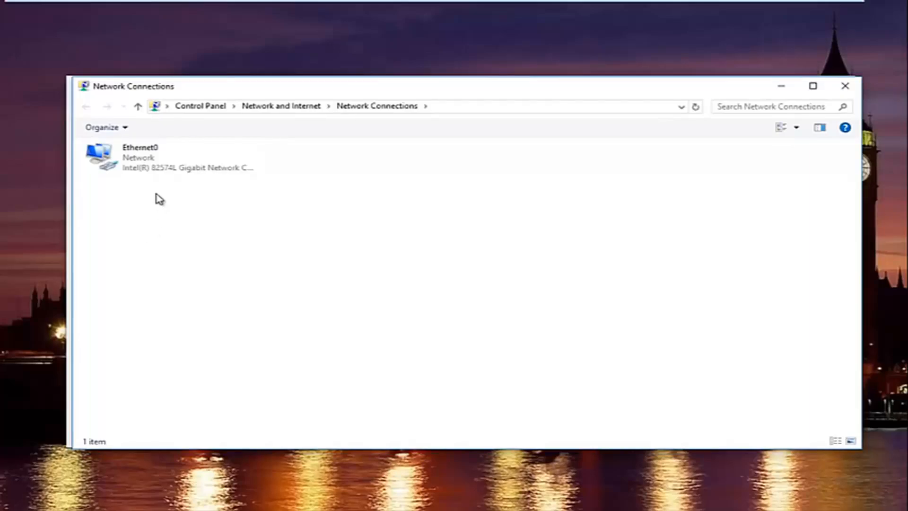
right_click(147, 173)
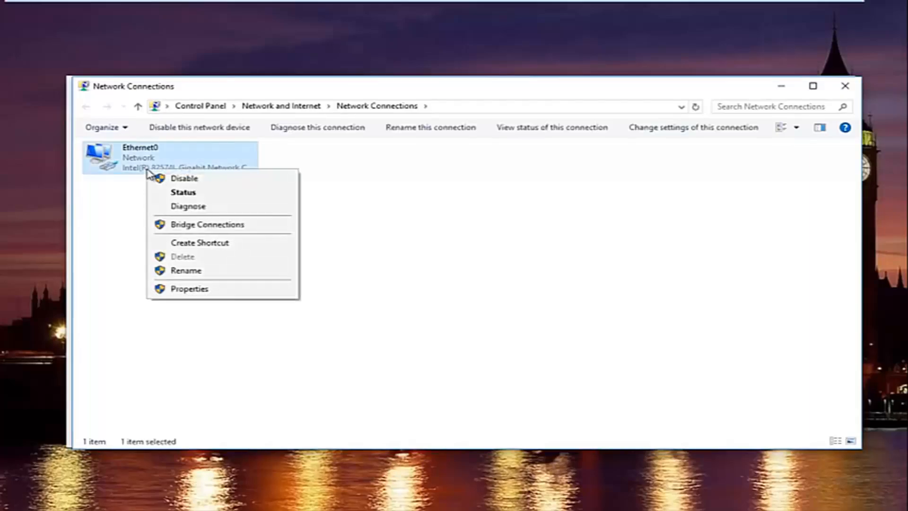
left_click(189, 289)
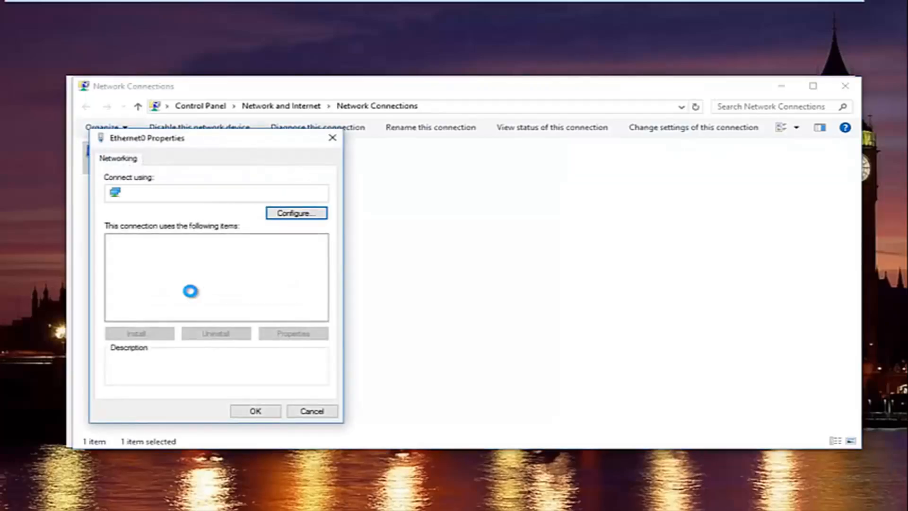
In the Internet Protocol Version 4 properties of Ethernet0, specify preferred DNS server 8.8.8.8 and alternate DNS server 8.8.4.4.
left_click_drag(207, 147, 378, 132)
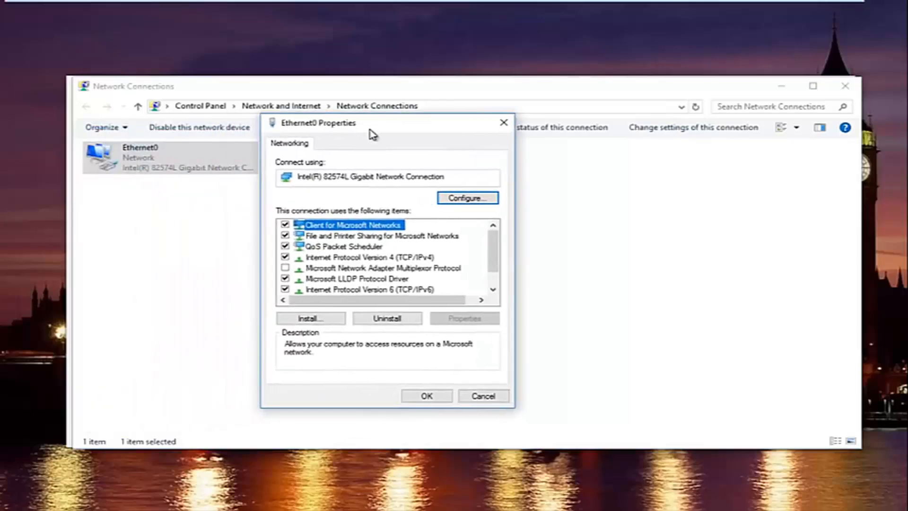
left_click(334, 260)
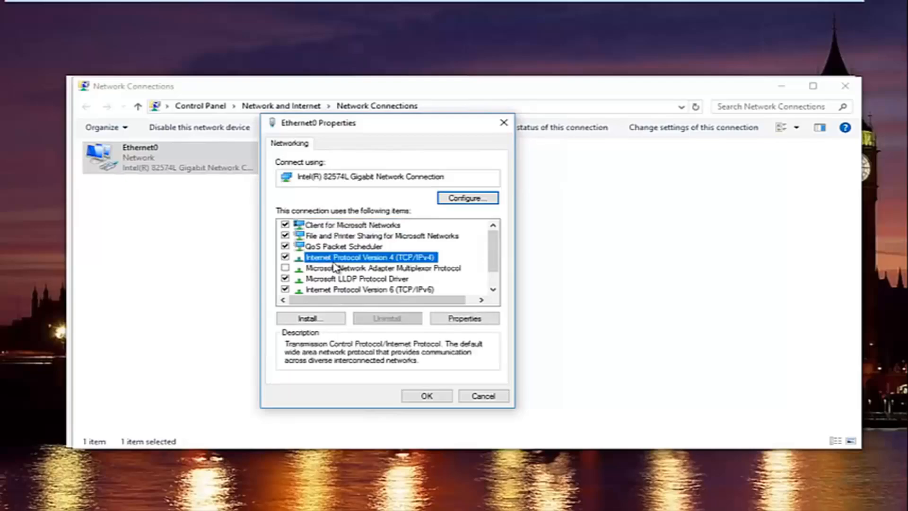
left_click(454, 319)
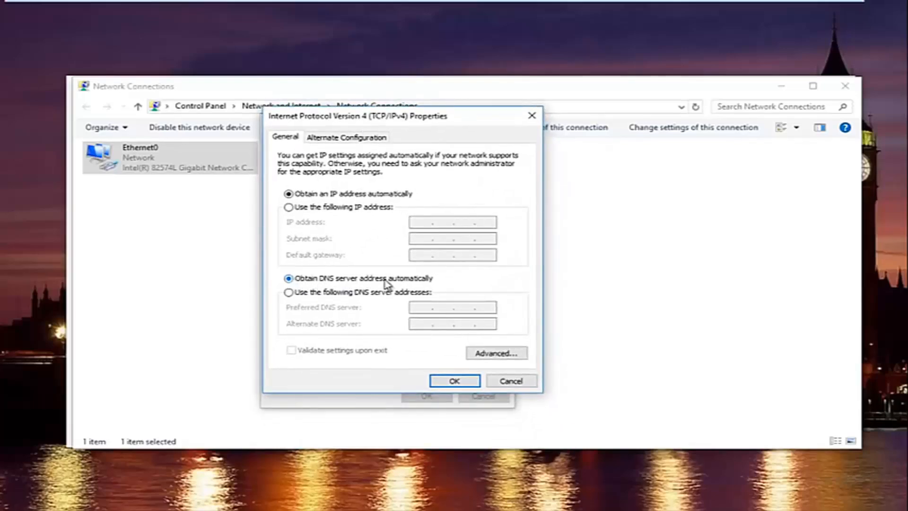
left_click(289, 292)
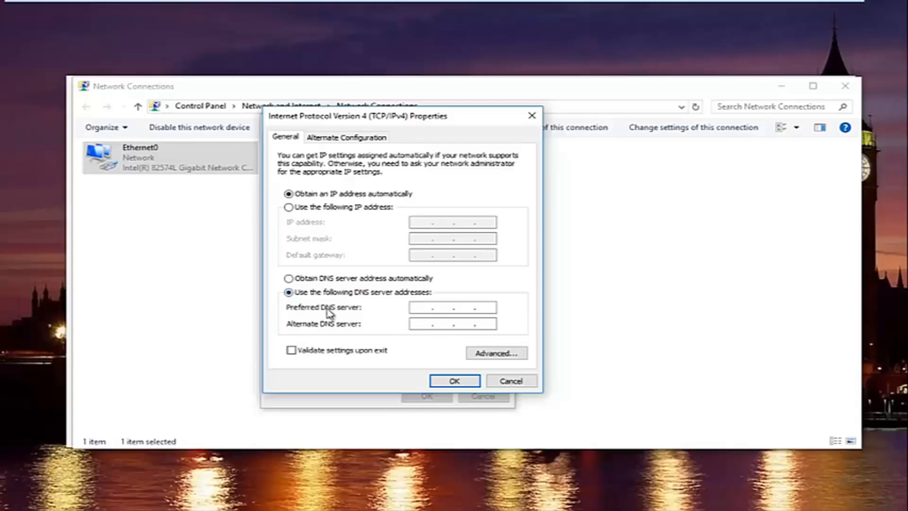
left_click(413, 311)
type("8.8.8.8")
left_click(423, 325)
type("8.8.4.4")
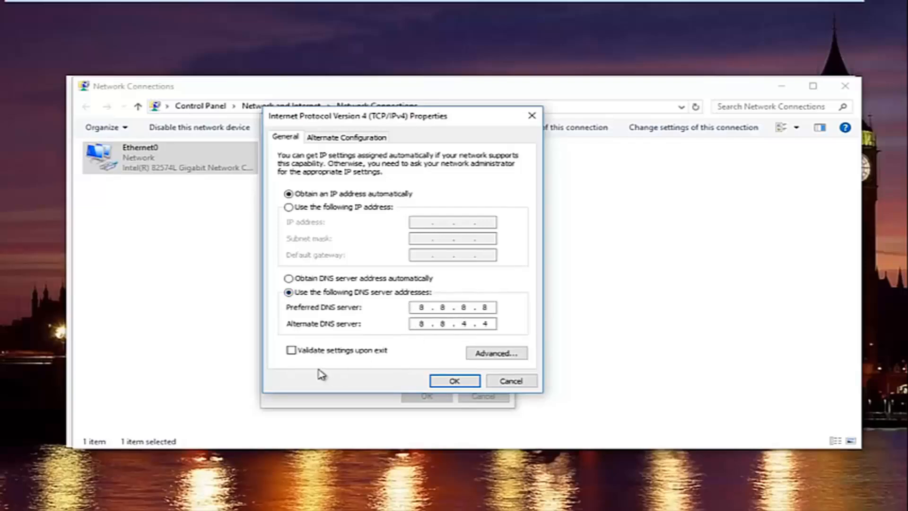
Enable validation of the IPv4 settings upon exit, accept them, and close the Ethernet0 properties.
left_click(291, 350)
left_click(449, 384)
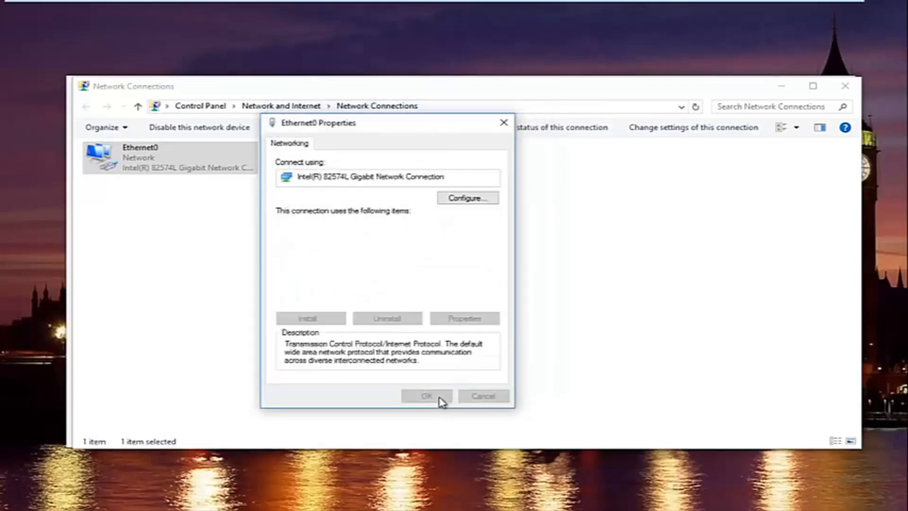
left_click(504, 124)
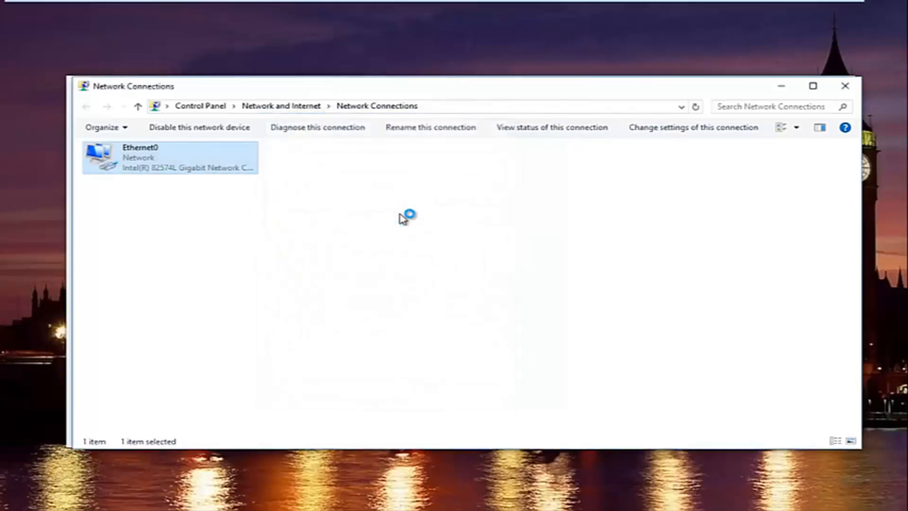
Diagnose the Ethernet0 connection and examine the detection details in the troubleshooting report.
left_click(138, 510)
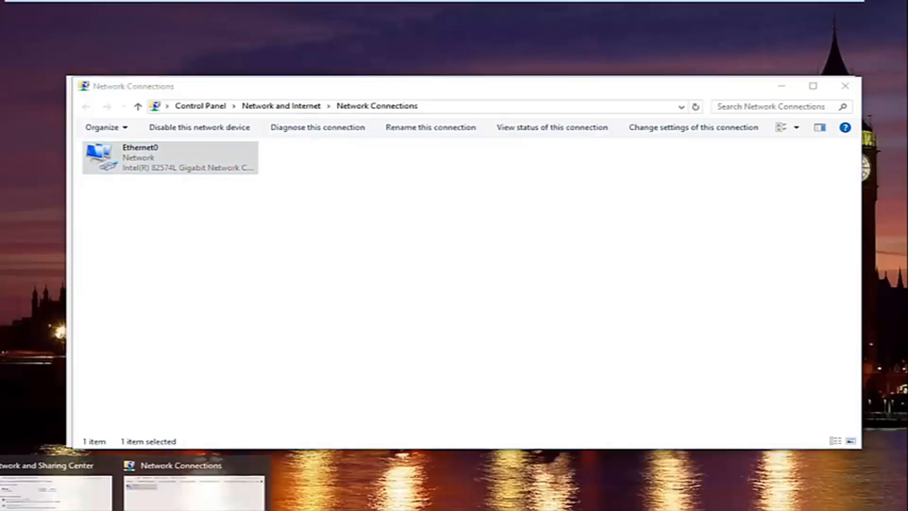
left_click(318, 127)
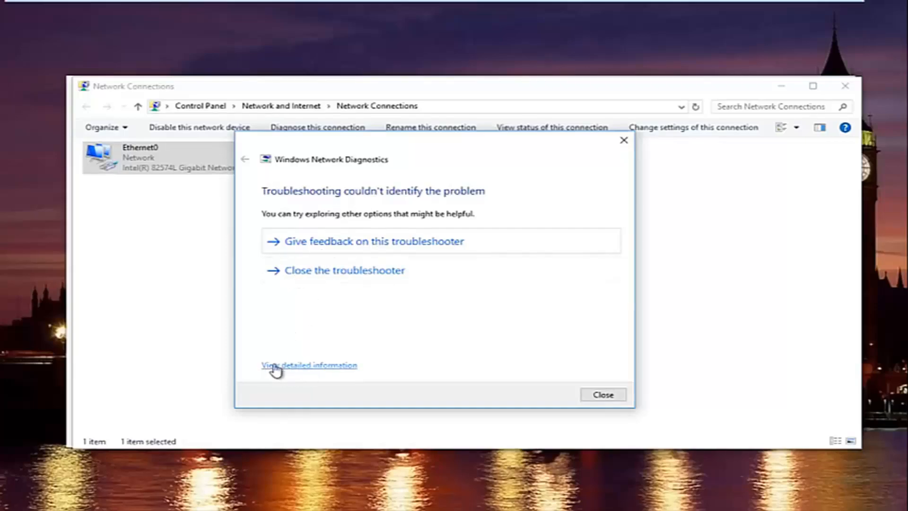
left_click(294, 367)
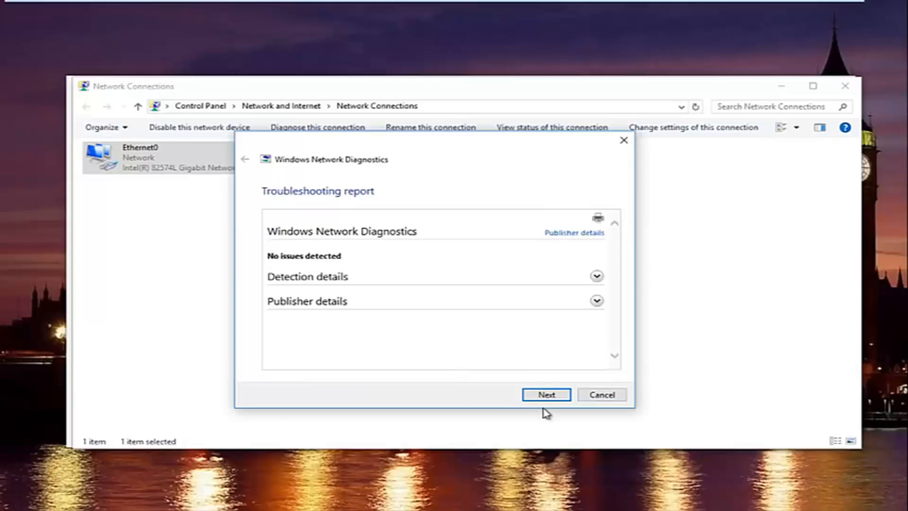
left_click(597, 276)
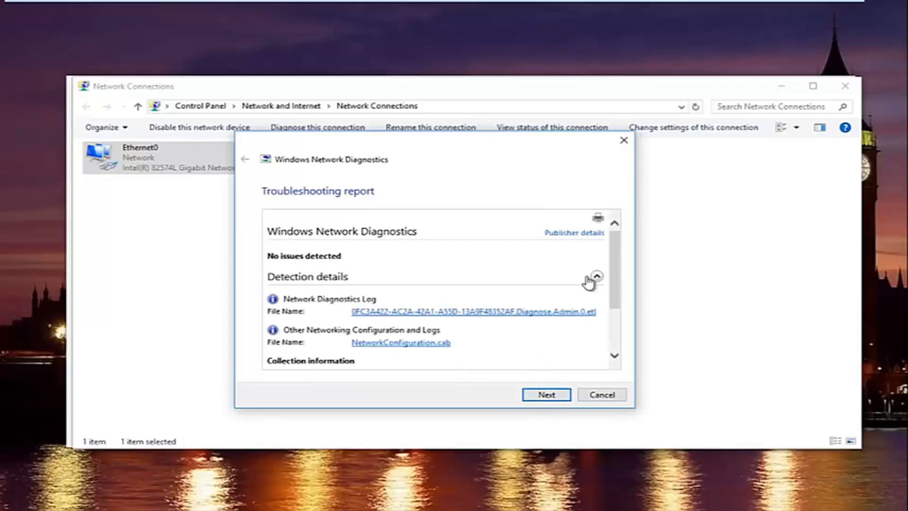
scroll(584, 310, "down", 3)
left_click(546, 394)
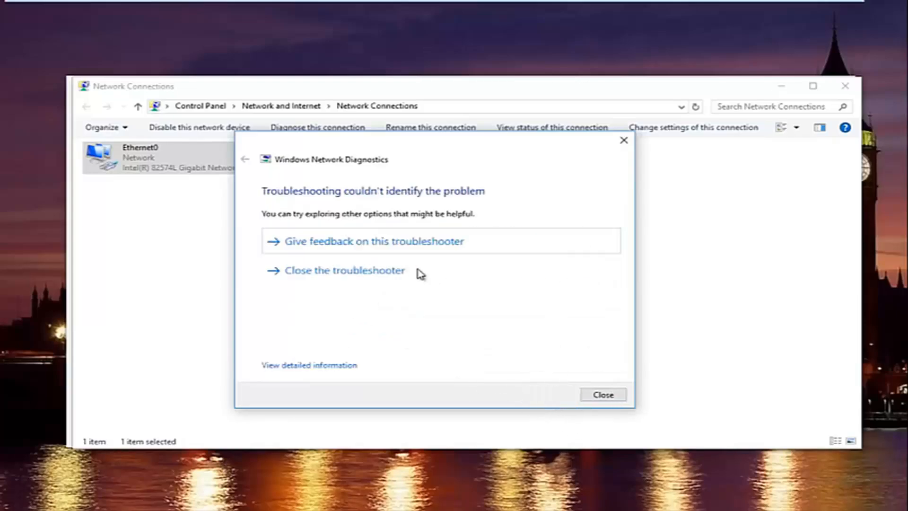
Close the network troubleshooter, the Network Connections window, and the Network and Sharing Center.
left_click(594, 397)
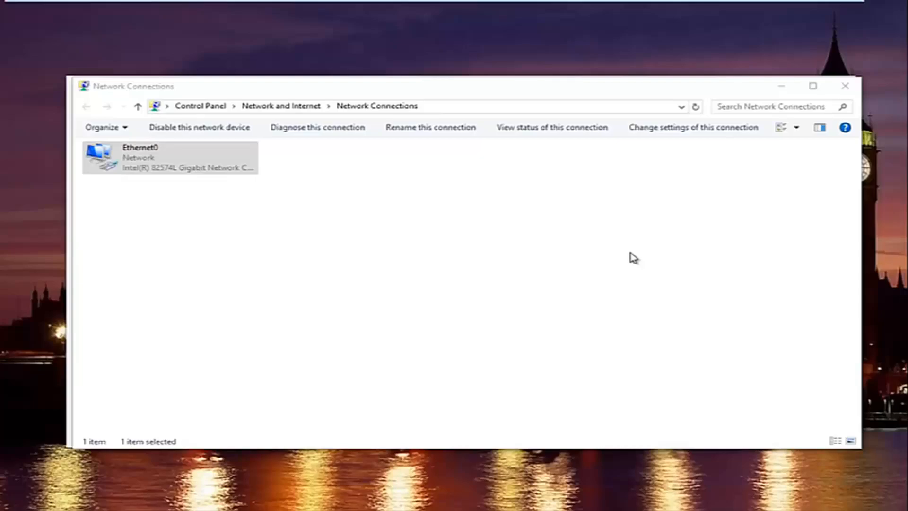
left_click(843, 87)
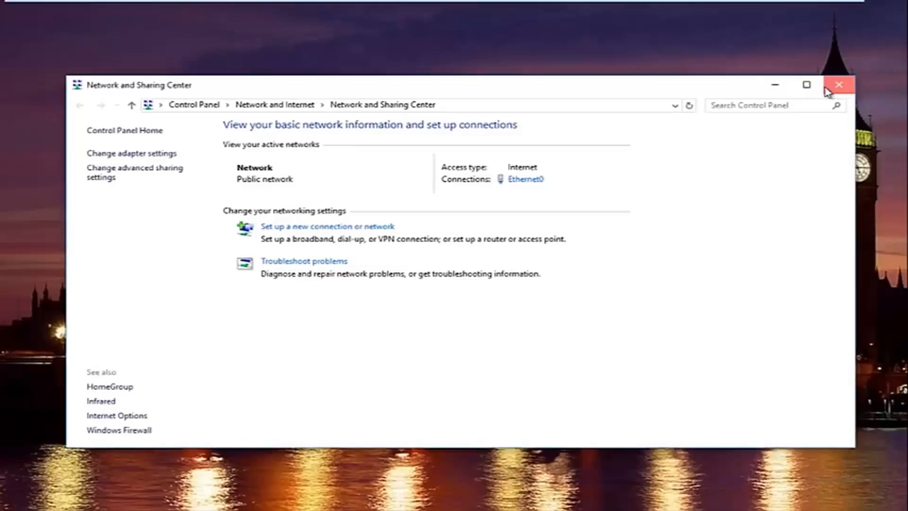
left_click(825, 89)
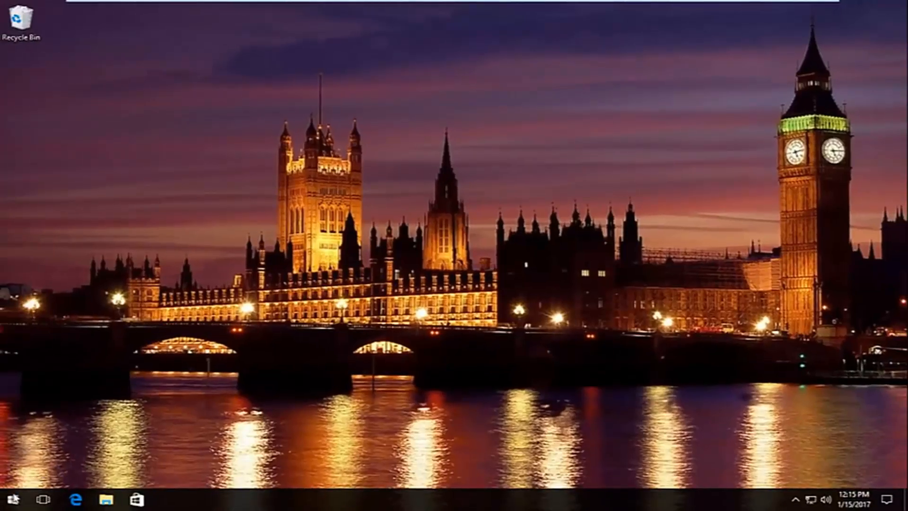
Search Windows for "device", open Device Manager, and close its duplicate windows so only one remains.
left_click(13, 499)
type("de")
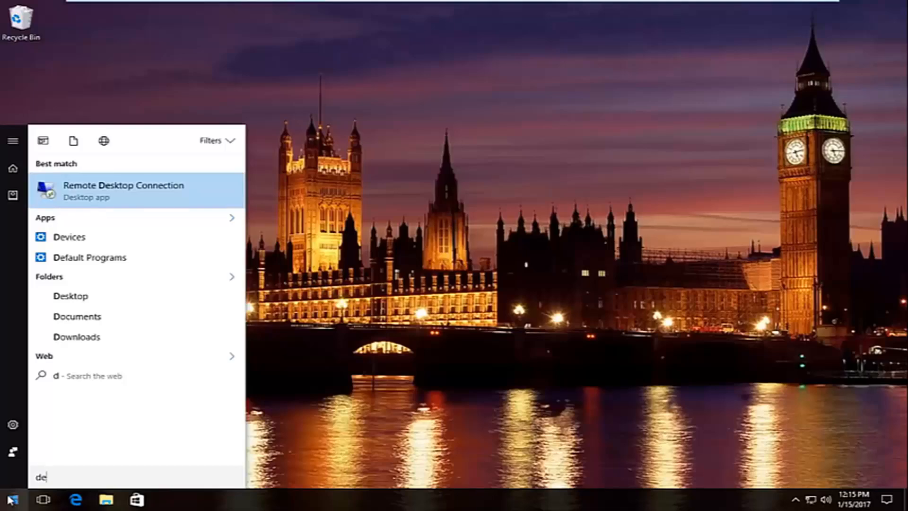
type("vice")
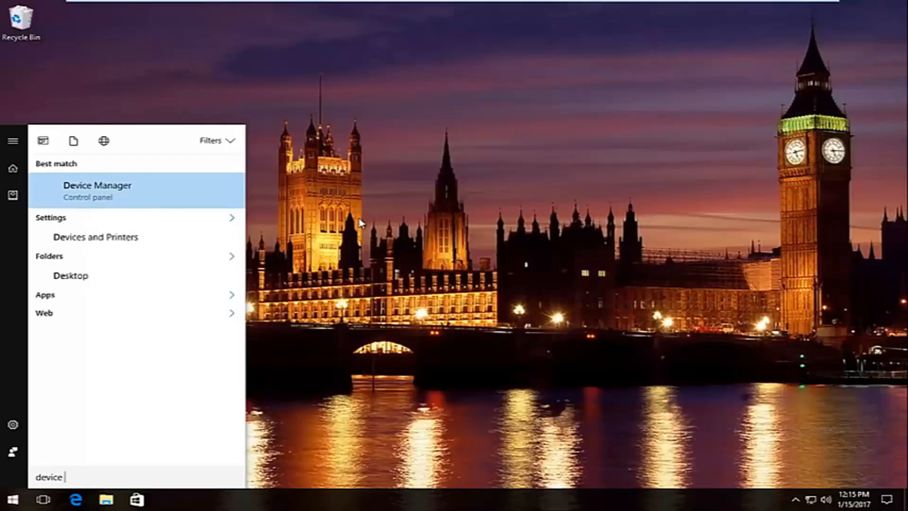
left_click(109, 188)
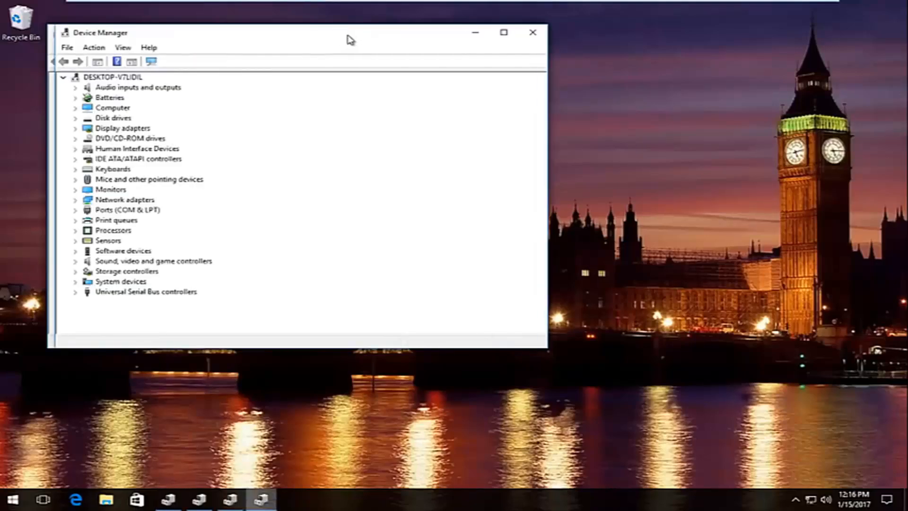
left_click(526, 33)
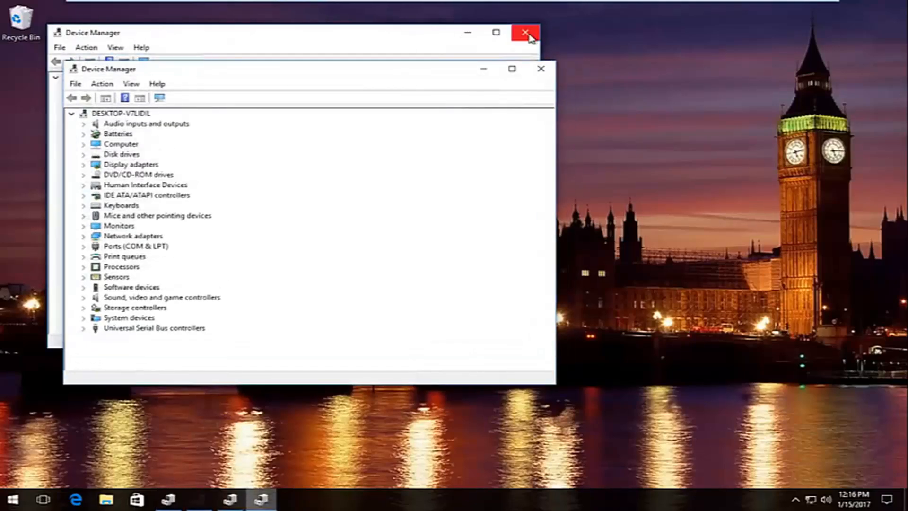
left_click(525, 32)
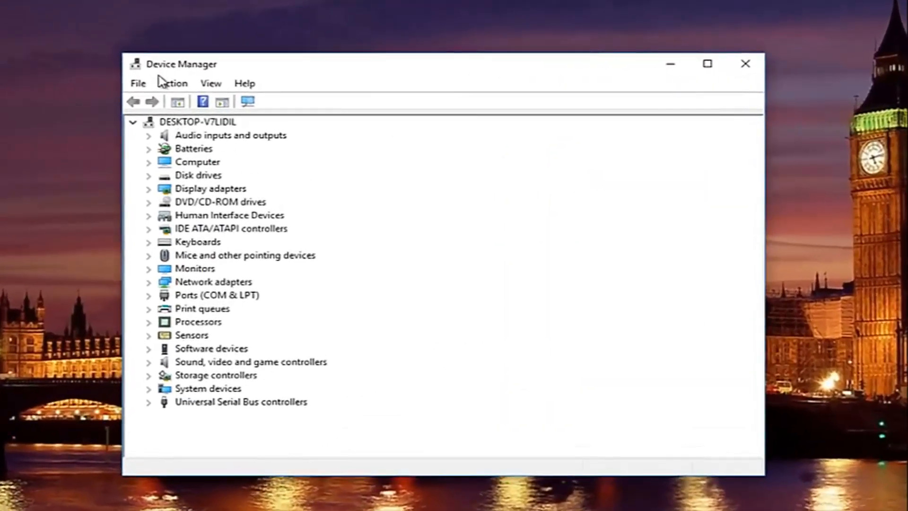
Start a driver update for the Intel(R) 82574L Gigabit network adapter, choosing to browse the computer for driver software.
left_click(149, 283)
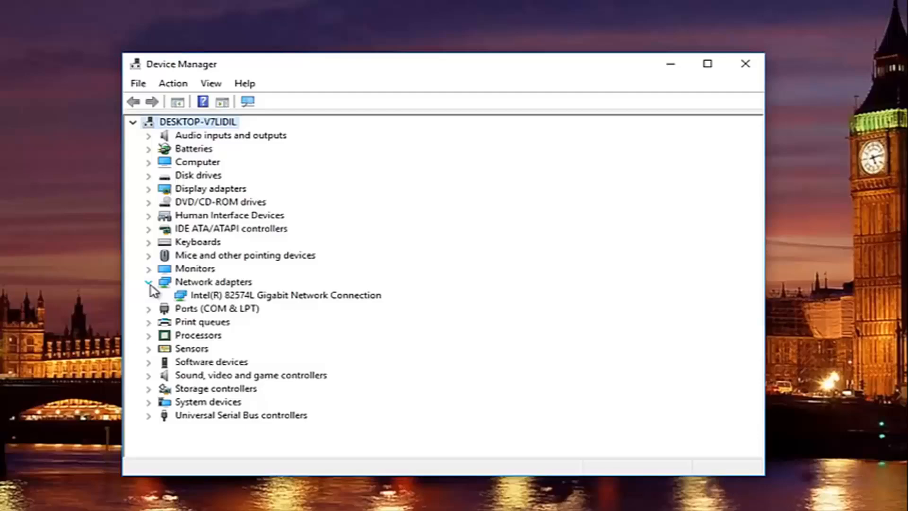
left_click(215, 295)
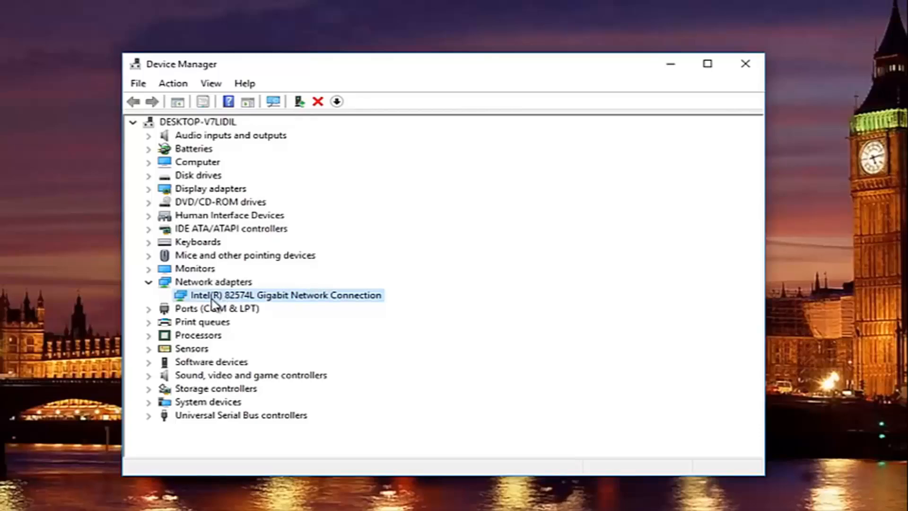
right_click(255, 297)
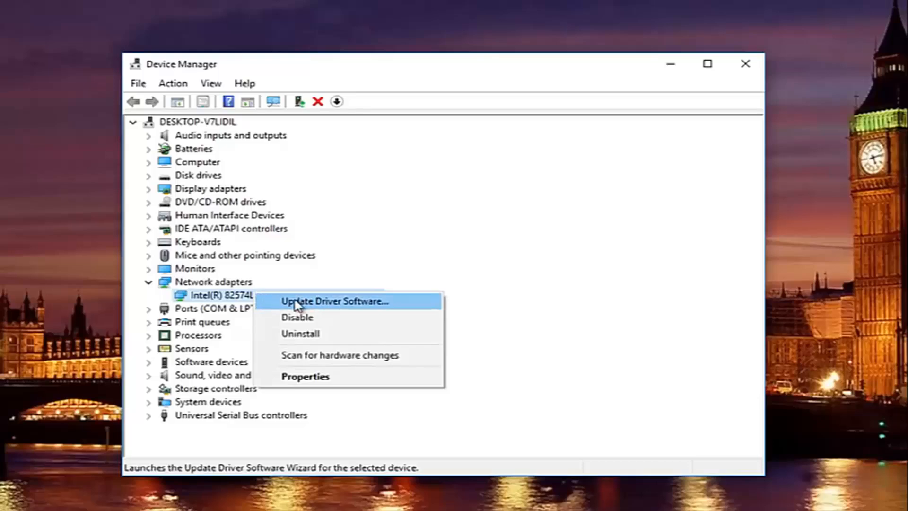
left_click(312, 303)
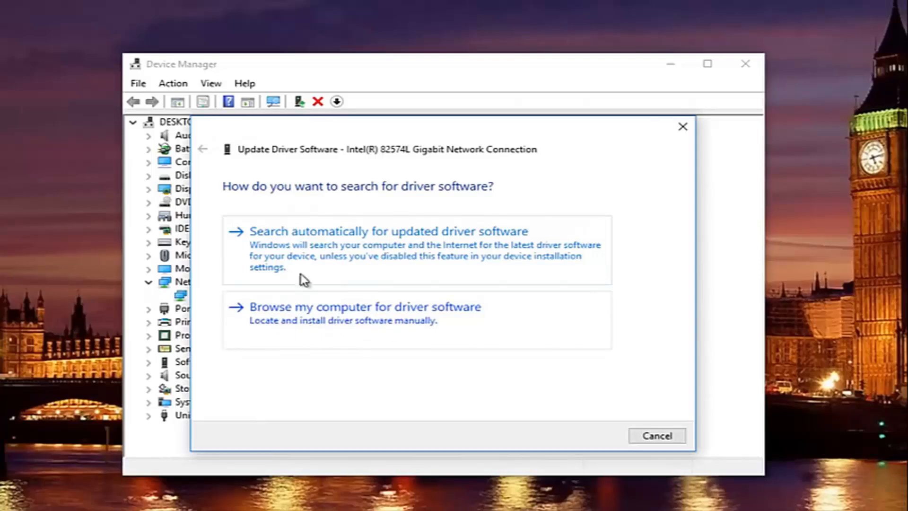
left_click(310, 317)
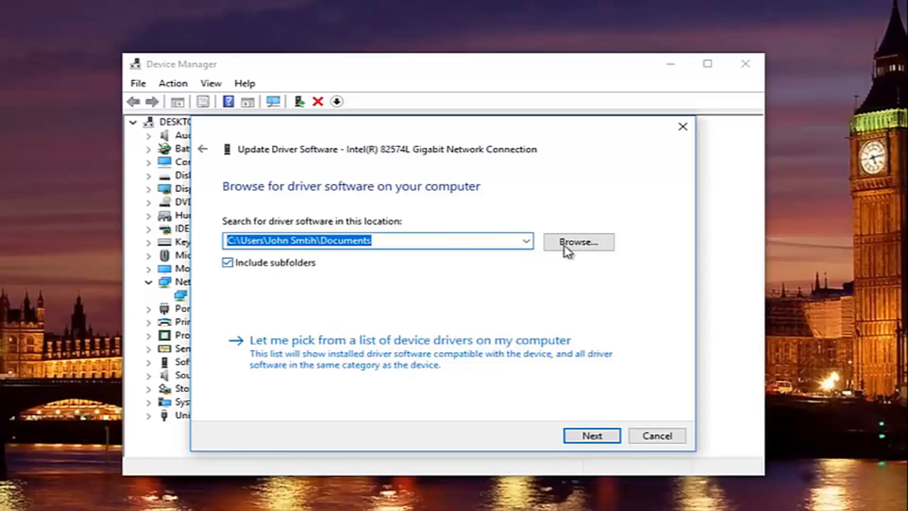
Look through the folders available as the driver location, and close the driver update wizard without installing anything.
left_click(581, 243)
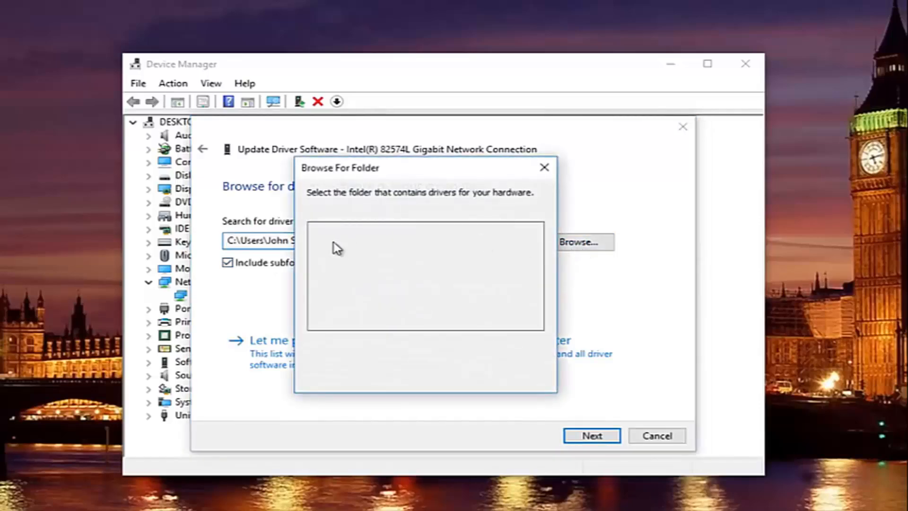
left_click(314, 274)
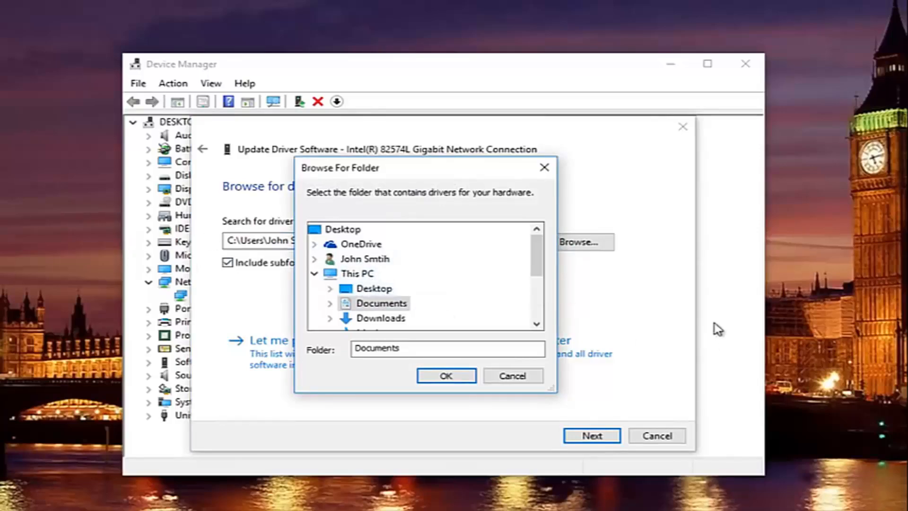
left_click_drag(539, 258, 526, 314)
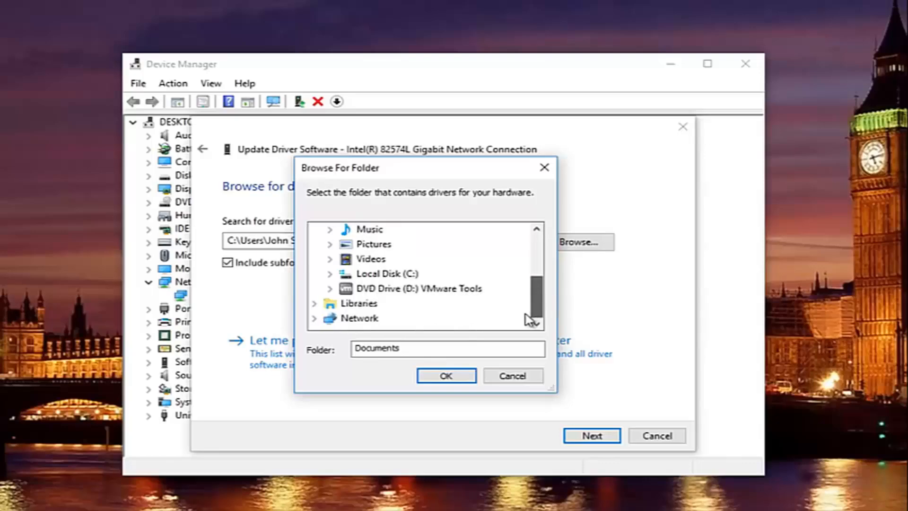
left_click(536, 247)
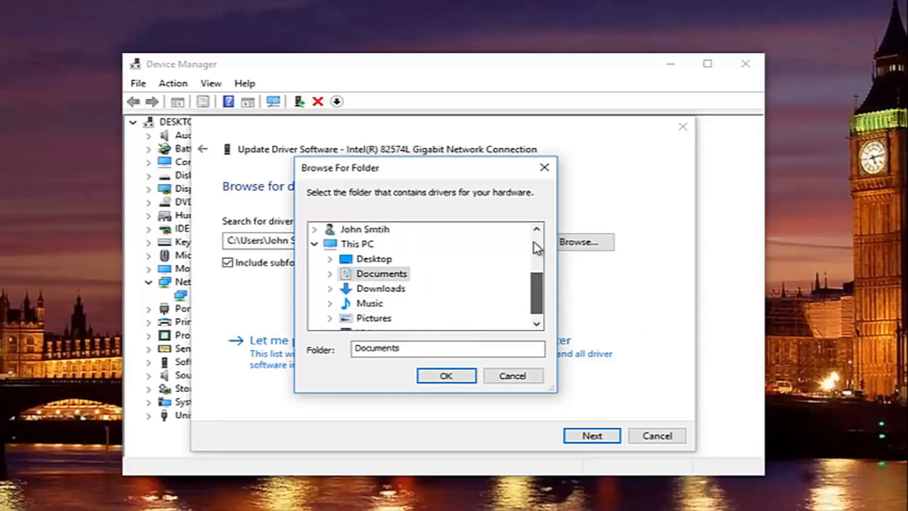
left_click(536, 247)
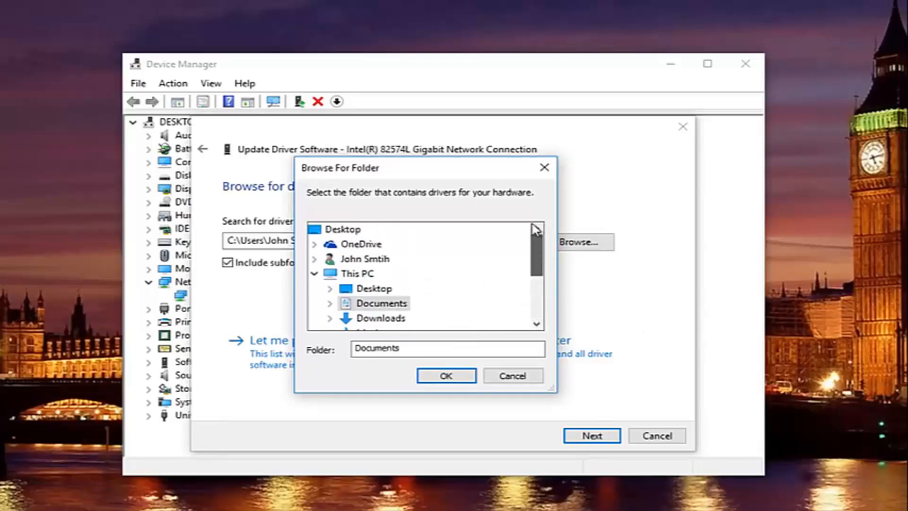
left_click(544, 168)
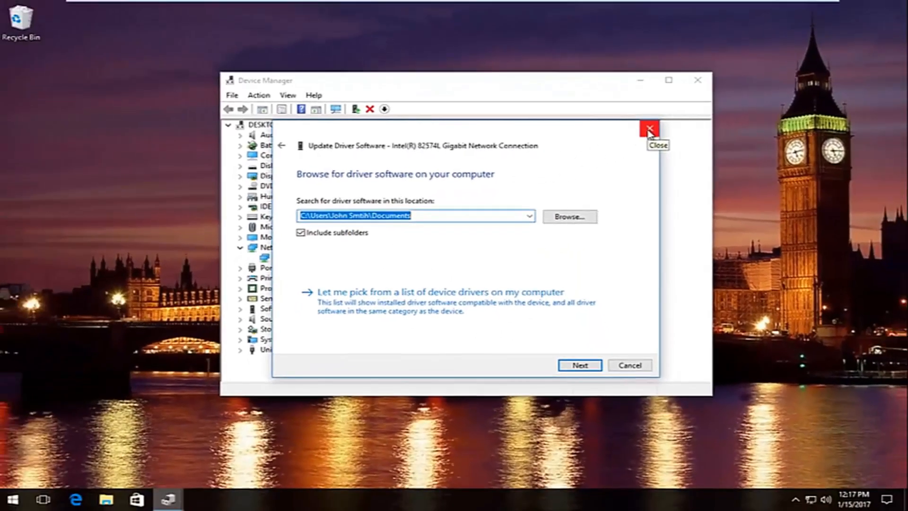
left_click(683, 127)
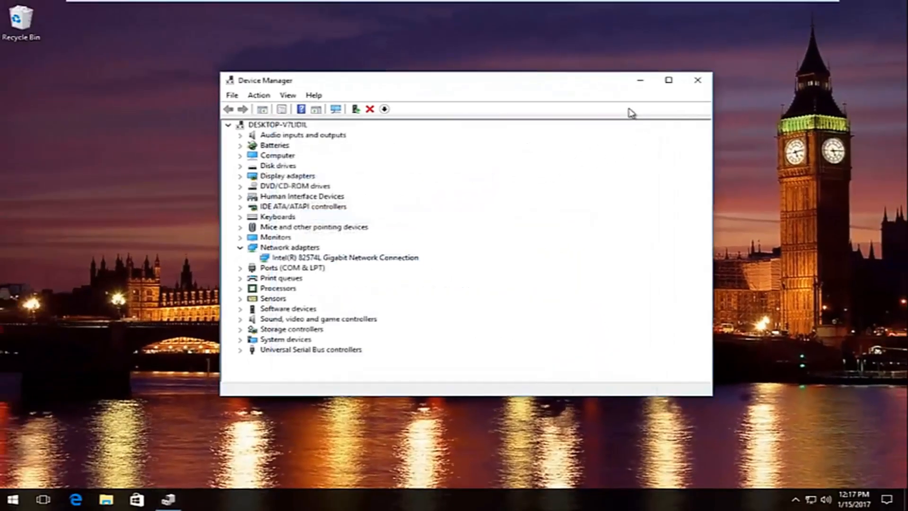